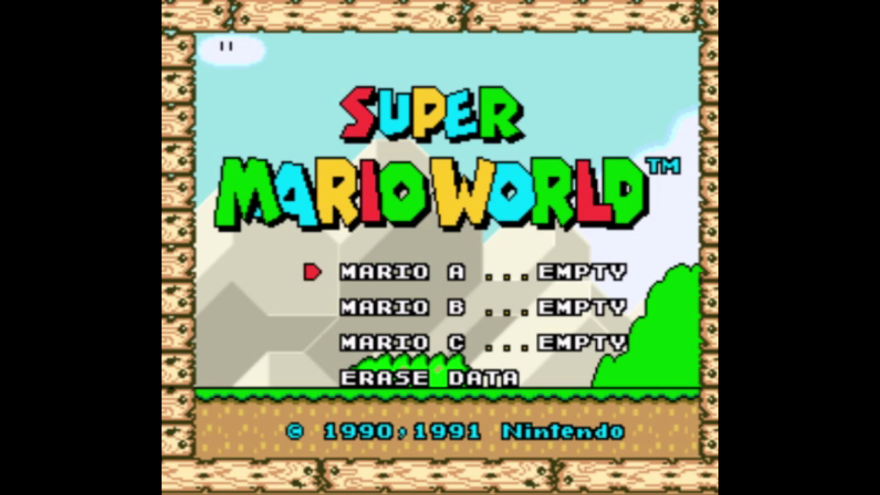
# - Play MARIO A's opening level, stomping a Rex and jumping over the Banzai Bill
pyautogui.press('Return')
pyautogui.press('Return')
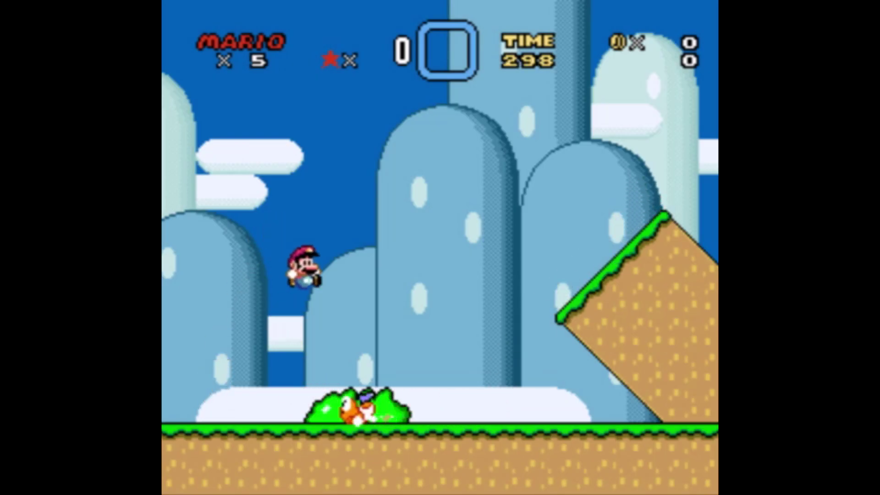
pyautogui.press('Right')
pyautogui.press('Right')
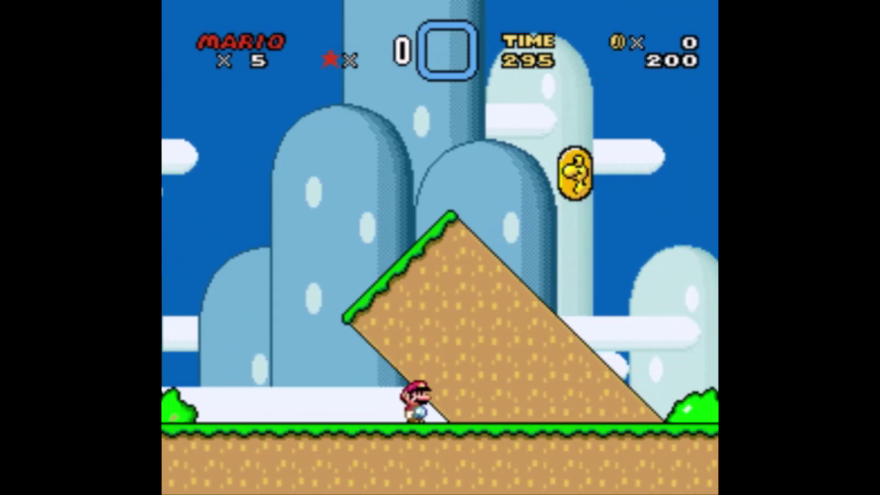
pyautogui.press('Right')
pyautogui.press('x')
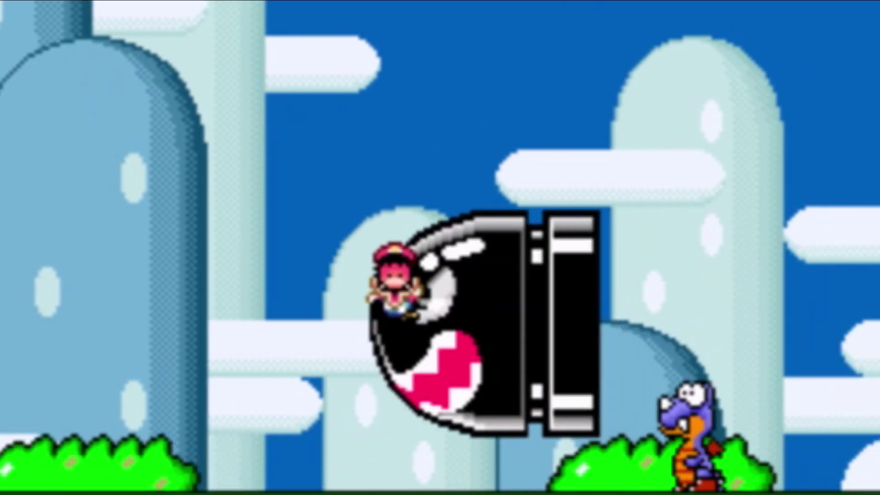
pyautogui.press('Right')
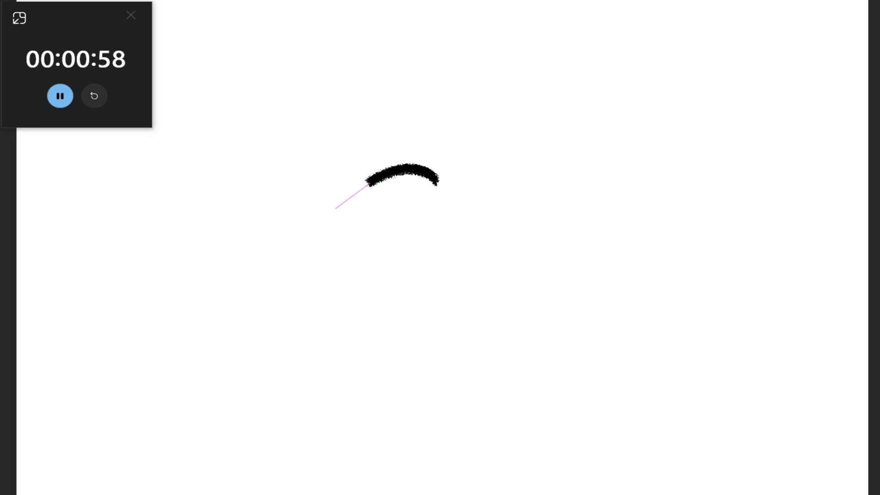
# - Draw Mario's round nose as a C-shaped curve below the first stroke
pyautogui.moveTo(437, 180); pyautogui.dragTo(412, 256)
# - Sketch the cap's brim, crown, M emblem and bottom edge, plus the mustache and chin
pyautogui.moveTo(365, 180); pyautogui.dragTo(502, 162)
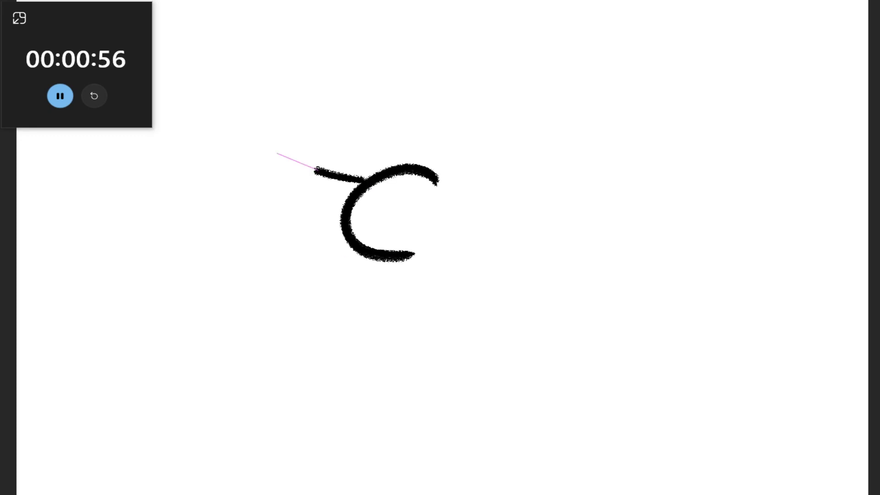
pyautogui.moveTo(386, 103); pyautogui.dragTo(639, 166)
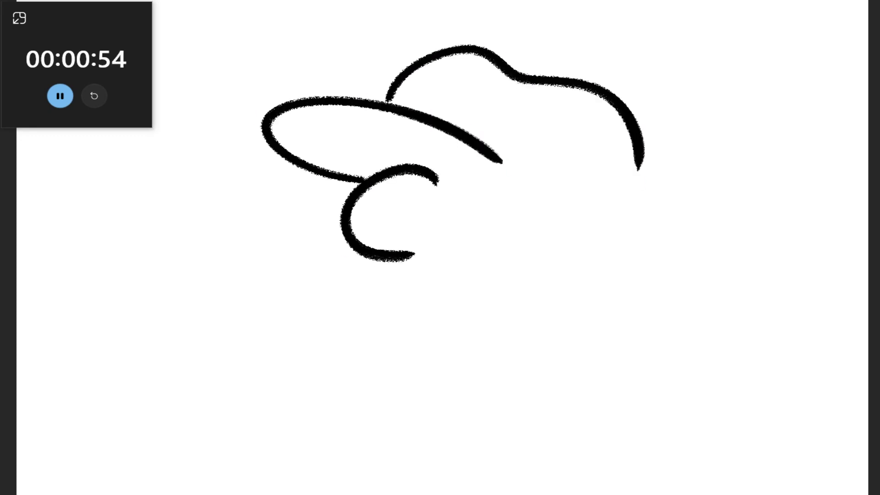
pyautogui.moveTo(393, 96)
pyautogui.mouseDown()
pyautogui.moveTo(467, 130)
pyautogui.moveTo(423, 85)
pyautogui.moveTo(440, 111)
pyautogui.mouseUp()
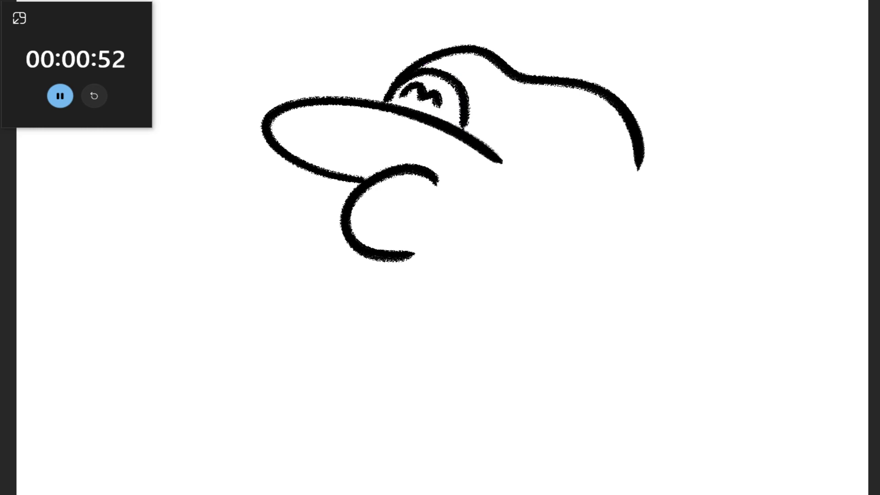
pyautogui.moveTo(348, 244)
pyautogui.mouseDown()
pyautogui.moveTo(271, 217)
pyautogui.moveTo(323, 302)
pyautogui.moveTo(375, 303)
pyautogui.mouseUp()
pyautogui.moveTo(412, 258)
pyautogui.mouseDown()
pyautogui.moveTo(468, 234)
pyautogui.moveTo(375, 308)
pyautogui.moveTo(438, 349)
pyautogui.mouseUp()
pyautogui.moveTo(502, 157)
pyautogui.mouseDown()
pyautogui.moveTo(565, 179)
pyautogui.moveTo(655, 162)
pyautogui.mouseUp()
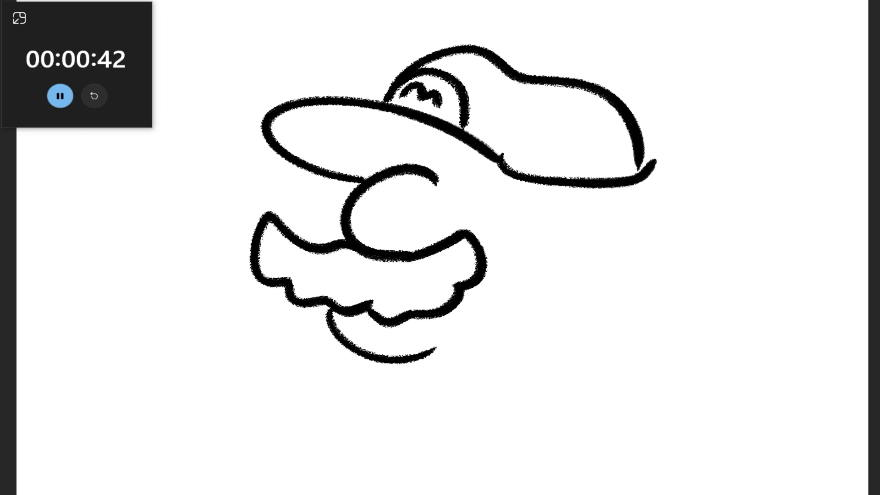
# - Add the eyebrow and eye, the right ear, the jaw line and two neck lines
pyautogui.moveTo(462, 172)
pyautogui.mouseDown()
pyautogui.moveTo(506, 180)
pyautogui.moveTo(476, 198)
pyautogui.moveTo(518, 211)
pyautogui.moveTo(538, 192)
pyautogui.mouseUp()
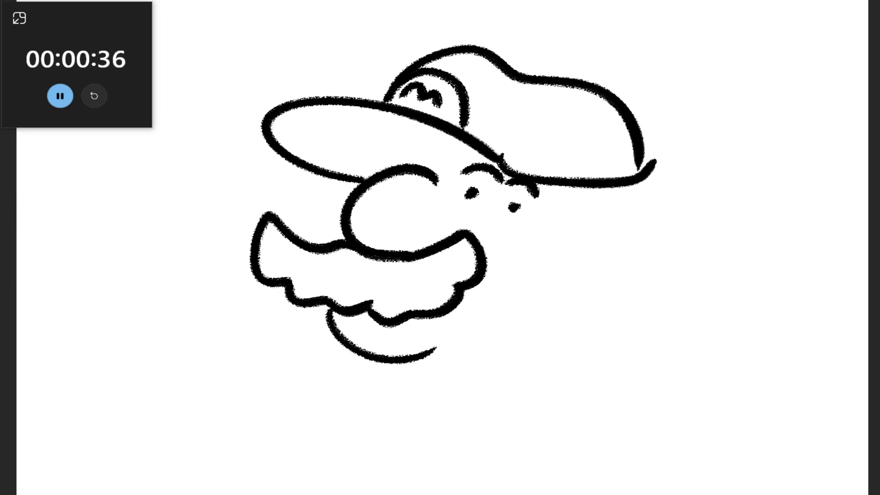
pyautogui.moveTo(605, 196)
pyautogui.mouseDown()
pyautogui.moveTo(591, 258)
pyautogui.moveTo(620, 225)
pyautogui.mouseUp()
pyautogui.moveTo(434, 354); pyautogui.dragTo(570, 320)
pyautogui.moveTo(598, 247); pyautogui.dragTo(561, 330)
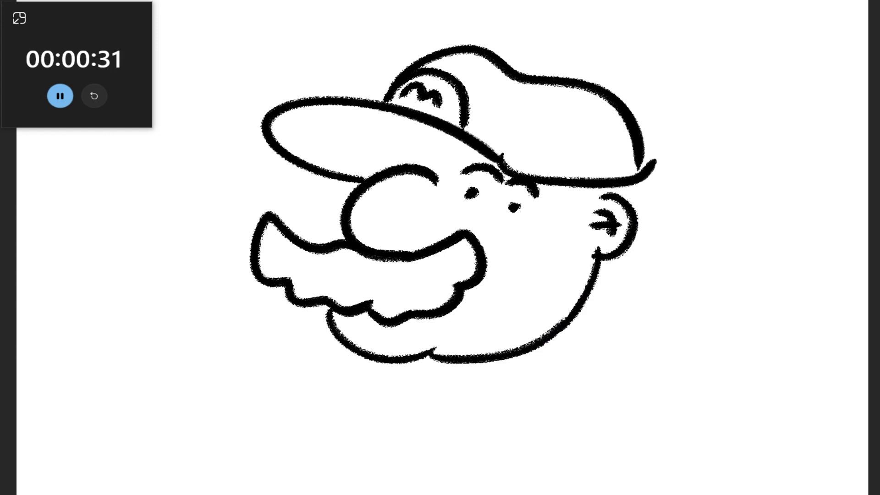
pyautogui.moveTo(418, 359); pyautogui.dragTo(417, 377)
pyautogui.moveTo(493, 359); pyautogui.dragTo(495, 378)
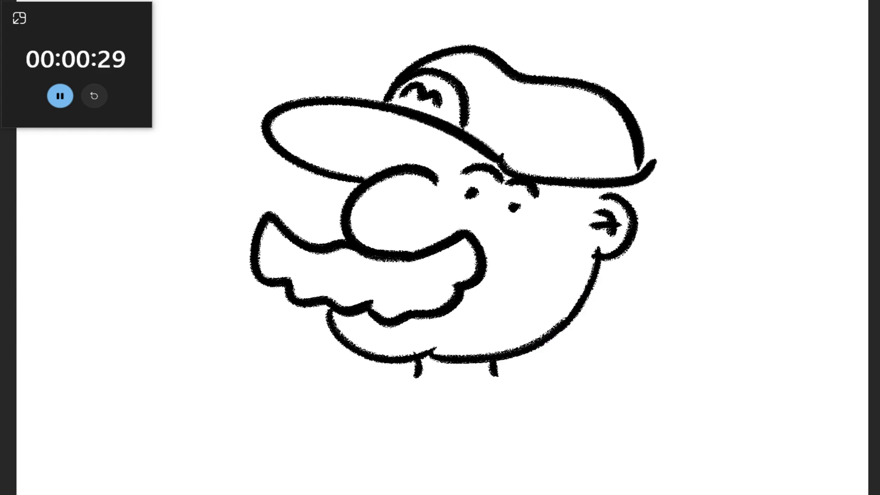
pyautogui.scroll(-3, 454, 248)
# - Draw the collar, body side, shoulders, overalls bib, a button and a strap curl
pyautogui.moveTo(417, 279); pyautogui.dragTo(502, 279)
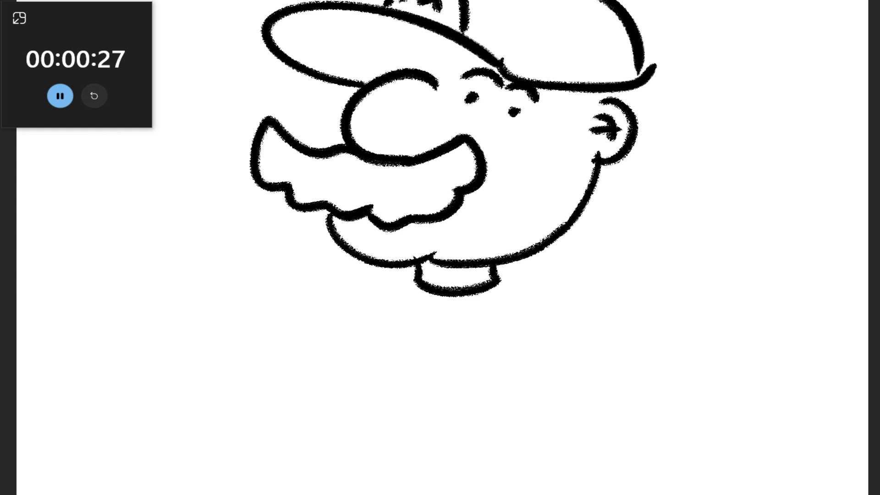
pyautogui.moveTo(418, 281); pyautogui.dragTo(501, 416)
pyautogui.moveTo(416, 287)
pyautogui.mouseDown()
pyautogui.moveTo(407, 323)
pyautogui.moveTo(479, 335)
pyautogui.mouseUp()
pyautogui.moveTo(480, 281)
pyautogui.mouseDown()
pyautogui.moveTo(478, 332)
pyautogui.moveTo(489, 358)
pyautogui.mouseUp()
pyautogui.moveTo(388, 323)
pyautogui.mouseDown()
pyautogui.moveTo(379, 352)
pyautogui.moveTo(399, 330)
pyautogui.mouseUp()
pyautogui.moveTo(501, 280); pyautogui.dragTo(610, 344)
# - Draw both arms with gloved hands, cuffs and finger marks
pyautogui.moveTo(530, 316)
pyautogui.mouseDown()
pyautogui.moveTo(581, 357)
pyautogui.moveTo(603, 341)
pyautogui.moveTo(632, 364)
pyautogui.mouseUp()
pyautogui.moveTo(563, 365)
pyautogui.mouseDown()
pyautogui.moveTo(583, 385)
pyautogui.moveTo(639, 385)
pyautogui.mouseUp()
pyautogui.moveTo(584, 381); pyautogui.dragTo(550, 423)
pyautogui.moveTo(551, 423)
pyautogui.mouseDown()
pyautogui.moveTo(595, 413)
pyautogui.moveTo(639, 444)
pyautogui.moveTo(619, 357)
pyautogui.mouseUp()
pyautogui.moveTo(415, 276)
pyautogui.mouseDown()
pyautogui.moveTo(327, 328)
pyautogui.moveTo(344, 344)
pyautogui.moveTo(324, 368)
pyautogui.moveTo(361, 372)
pyautogui.moveTo(299, 409)
pyautogui.mouseUp()
pyautogui.moveTo(299, 409)
pyautogui.mouseDown()
pyautogui.moveTo(358, 375)
pyautogui.moveTo(365, 382)
pyautogui.mouseUp()
# - Draw the left and right legs with feet below the body
pyautogui.moveTo(385, 418)
pyautogui.mouseDown()
pyautogui.moveTo(364, 474)
pyautogui.moveTo(409, 481)
pyautogui.moveTo(384, 481)
pyautogui.mouseUp()
pyautogui.moveTo(468, 434); pyautogui.dragTo(474, 475)
pyautogui.moveTo(474, 475); pyautogui.dragTo(528, 466)
pyautogui.moveTo(499, 423); pyautogui.dragTo(522, 464)
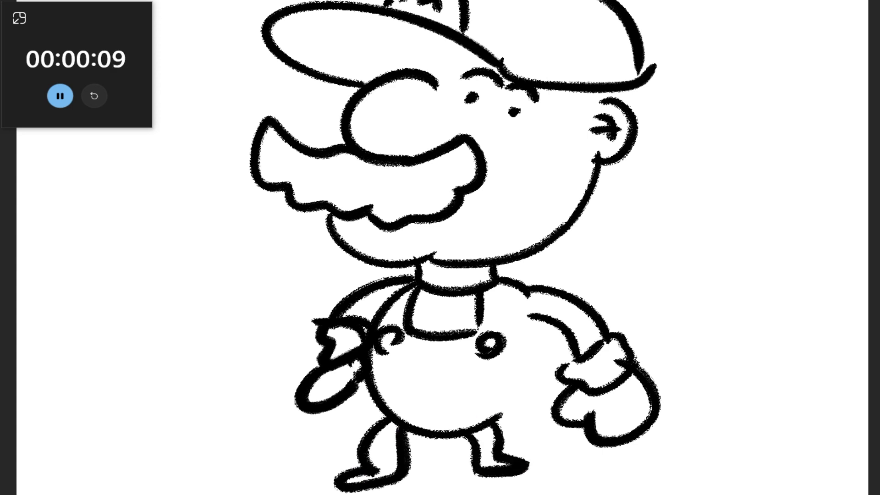